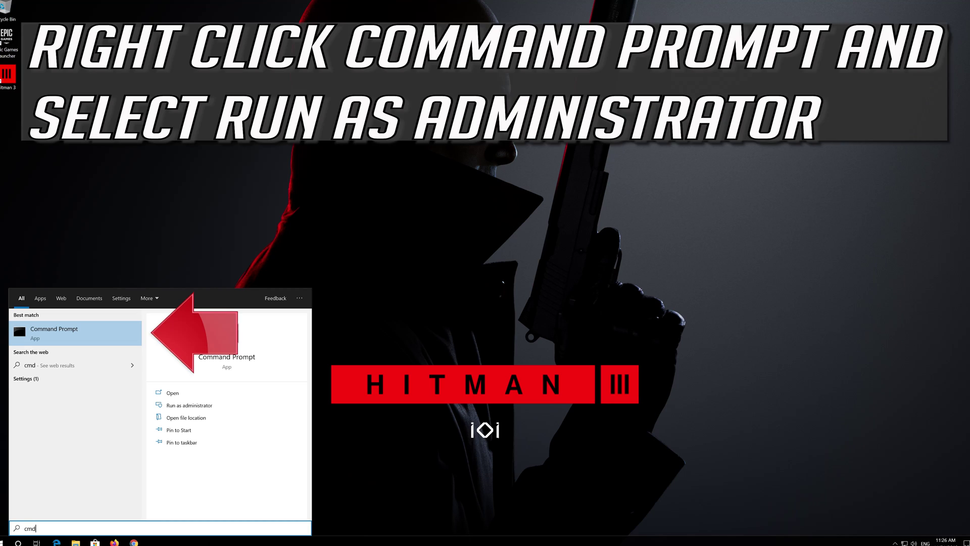
Launch Command Prompt as administrator from the 'cmd' search result and approve the UAC prompt.
right_click(92, 341)
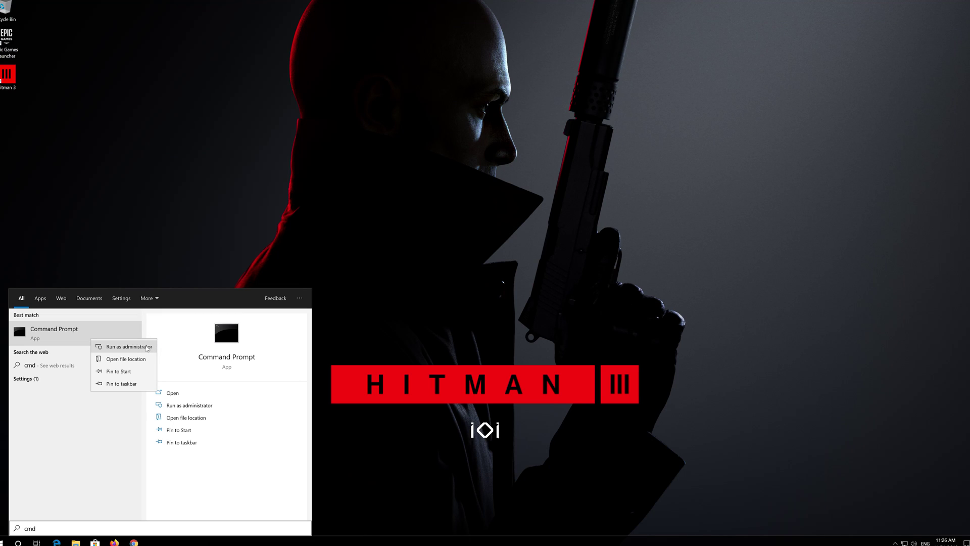
left_click(147, 348)
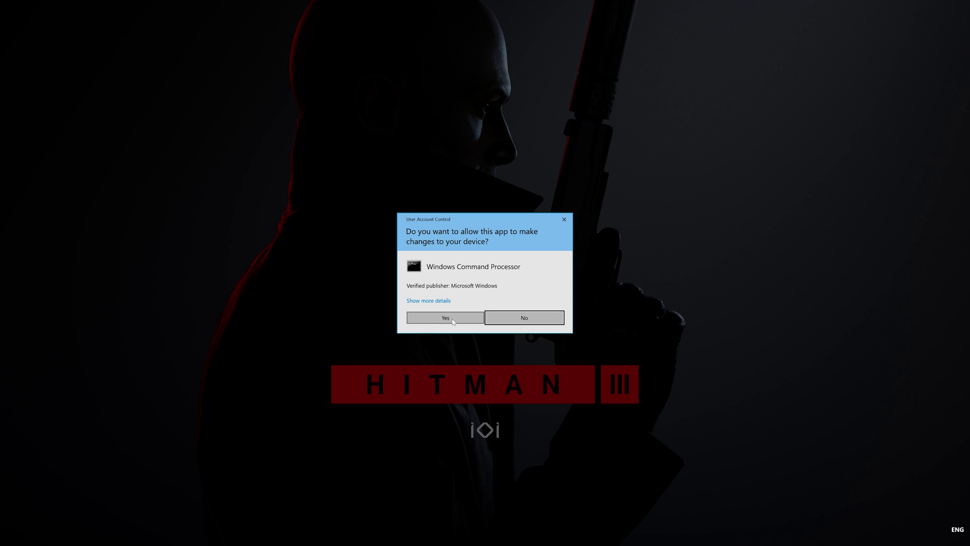
left_click(452, 320)
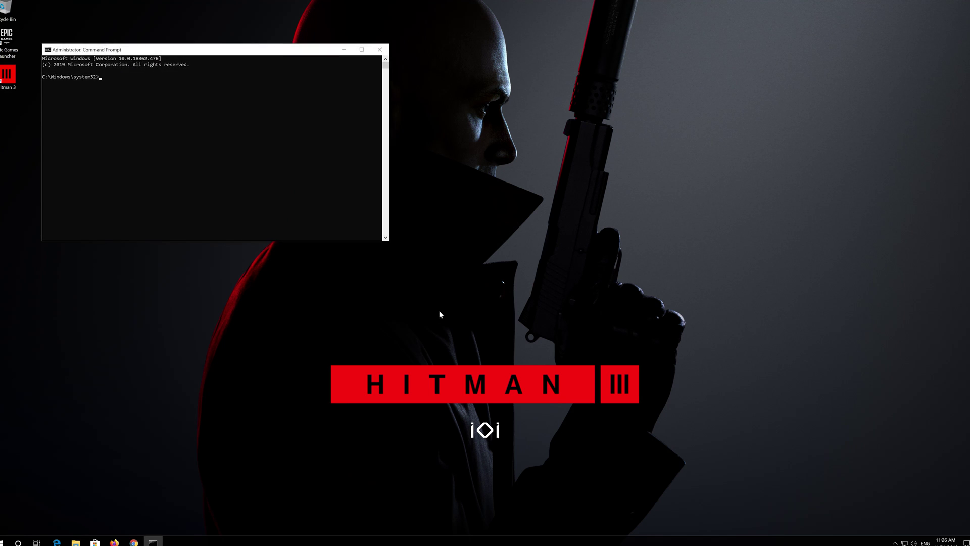
Move the console window to the screen centre and enlarge it.
left_click_drag(290, 51, 519, 156)
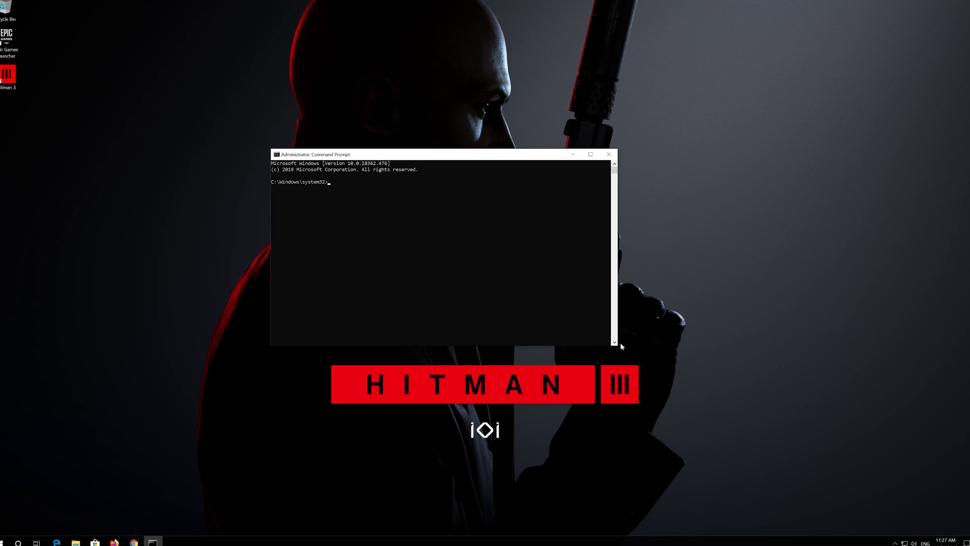
left_click_drag(618, 348, 677, 368)
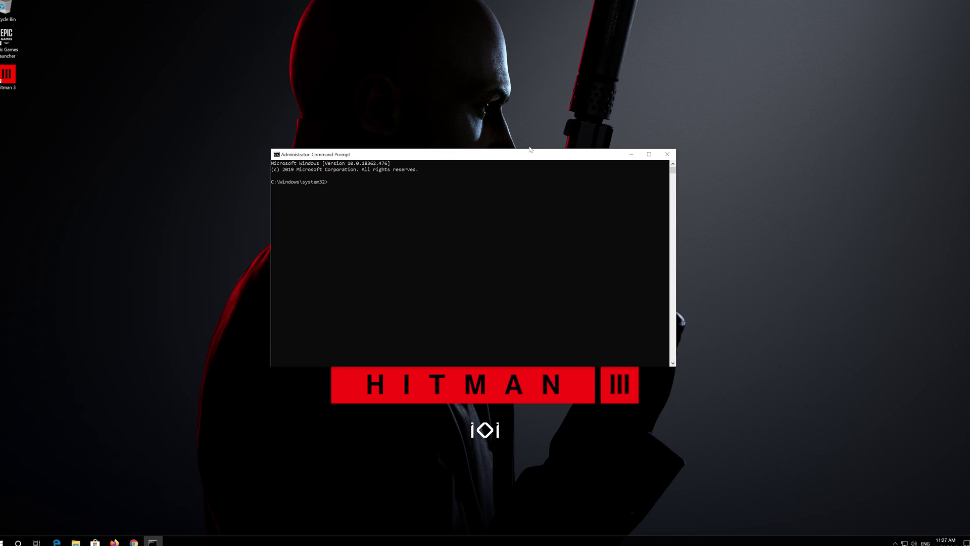
left_click_drag(530, 150, 543, 146)
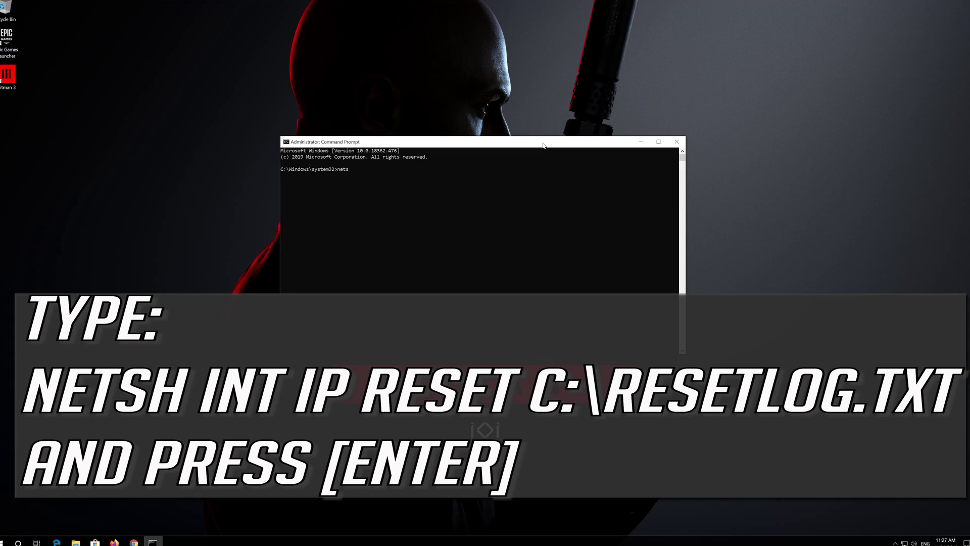
Run netsh int ip reset with logging to C:\resetlog.txt.
type("netsh int ip reset C:\\reset")
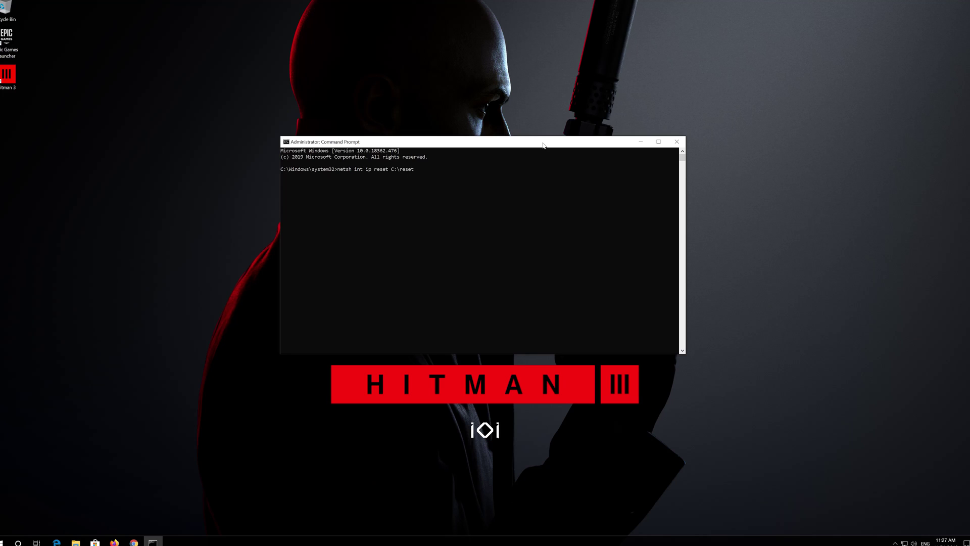
type("lo")
type("g.txt")
key("Return")
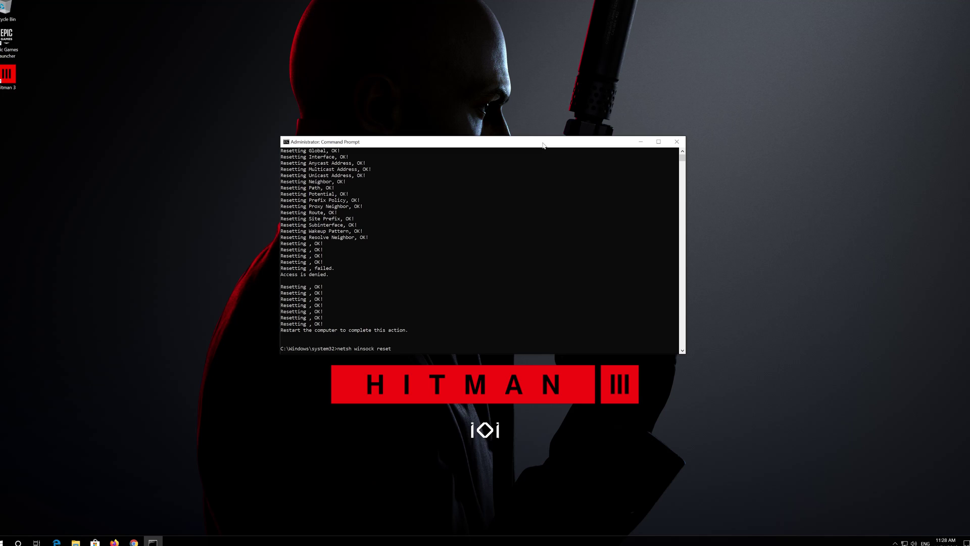
Run netsh winsock reset and then ipconfig /flushdns.
key("Return")
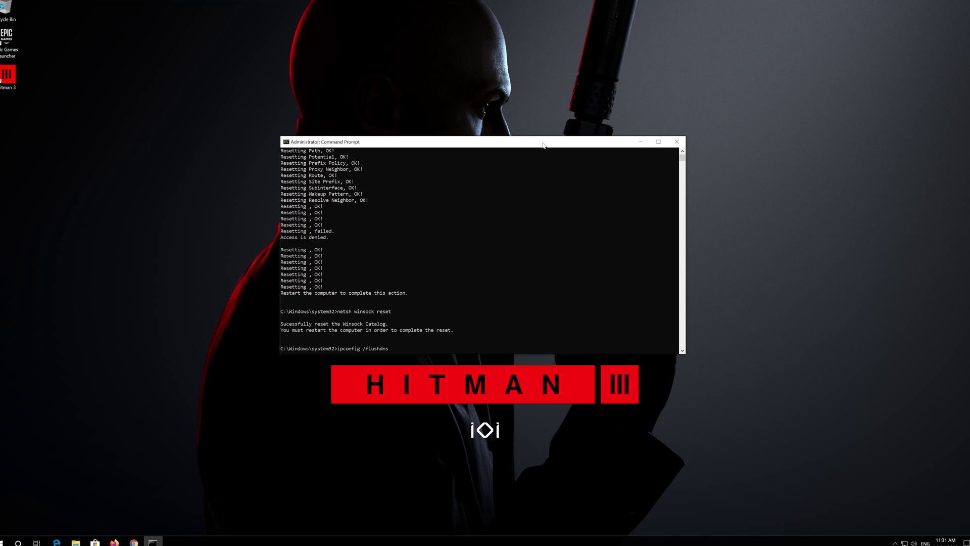
key("Return")
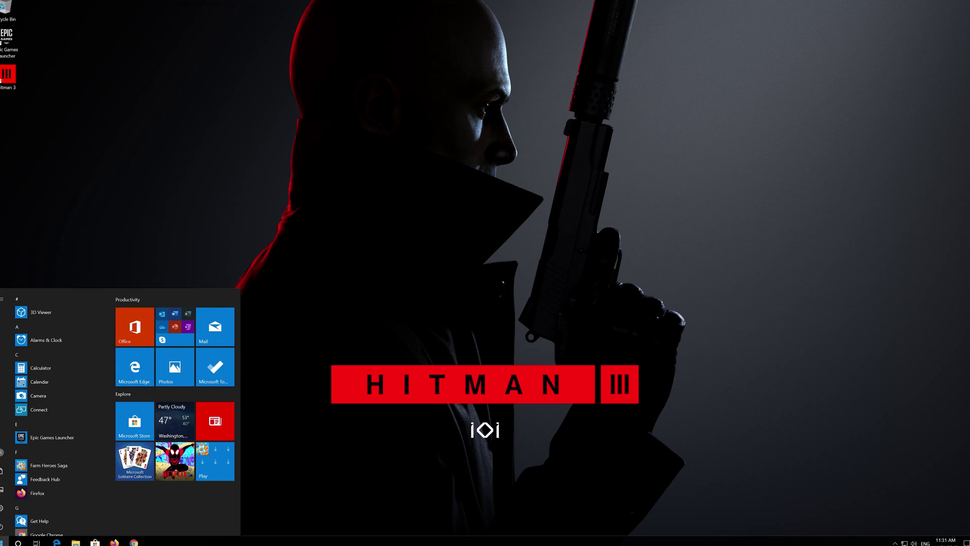
Restart the PC, then open Control Panel by searching 'control panel' from Start.
left_click(2, 526)
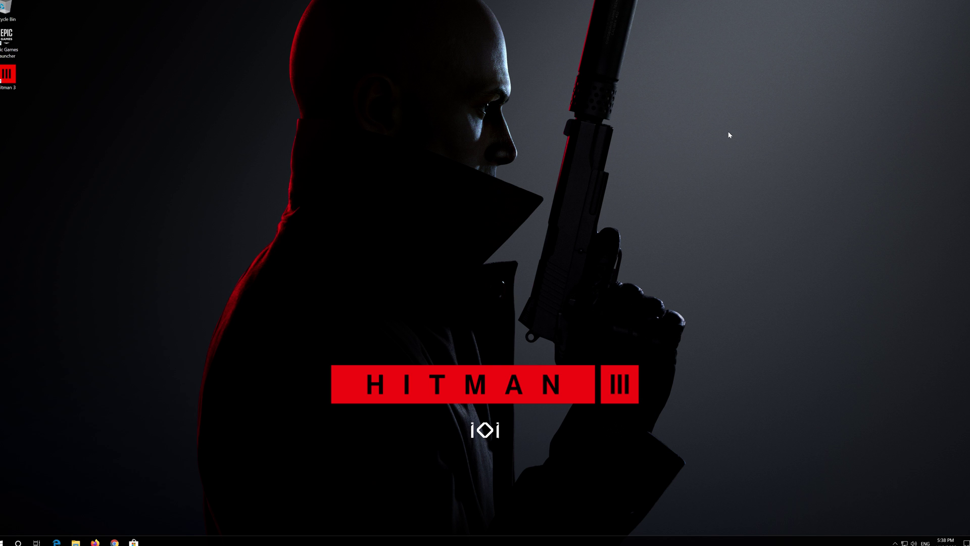
key("super")
type("control panel")
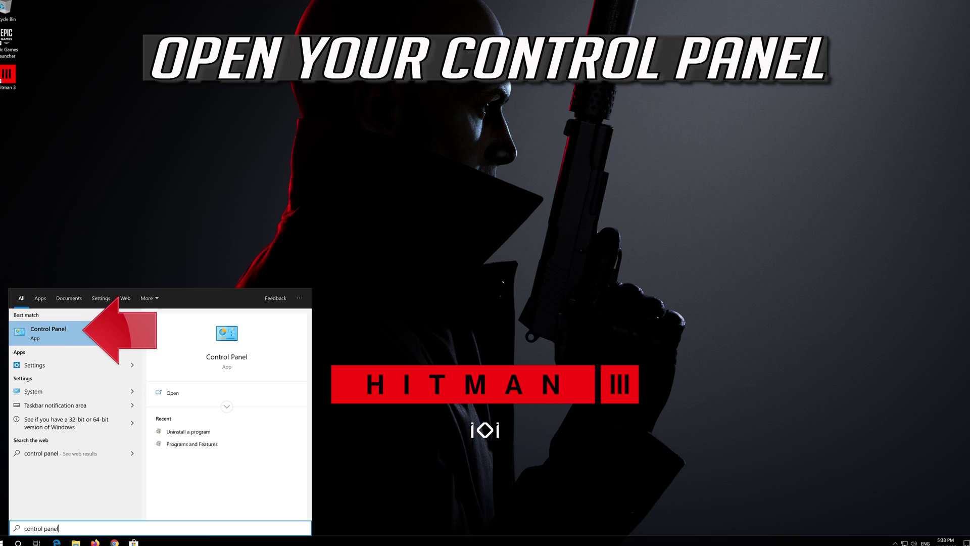
left_click(81, 333)
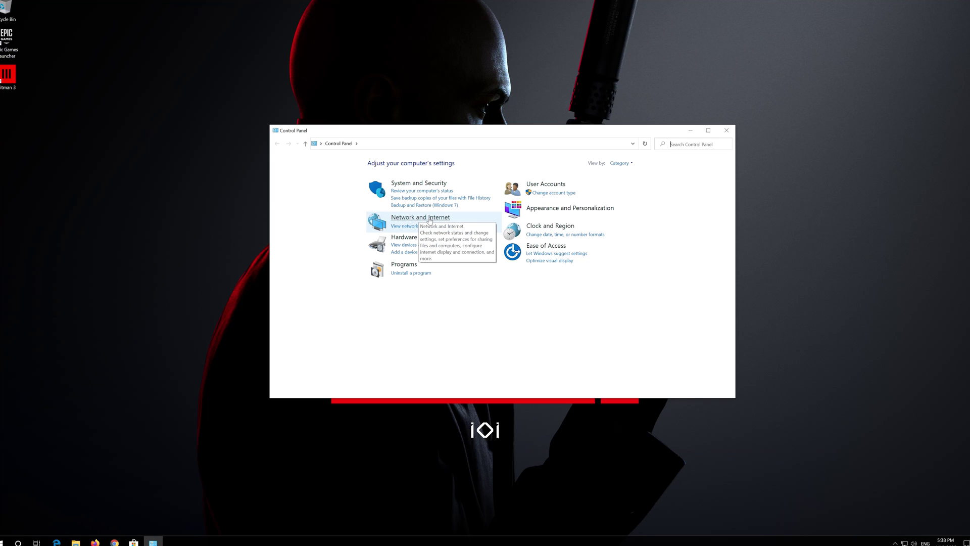
Go through Network and Sharing Center to the adapter list and open Ethernet's Properties.
left_click(429, 220)
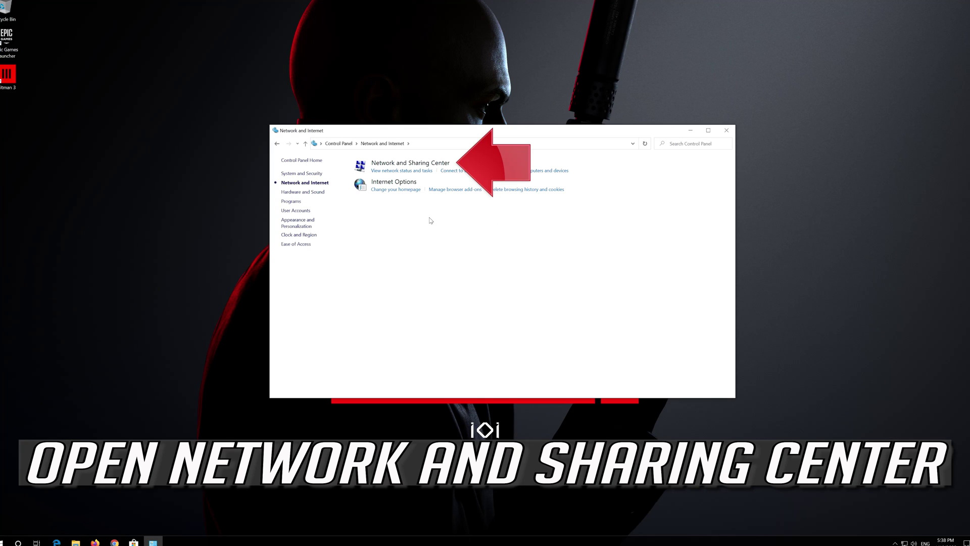
left_click(420, 164)
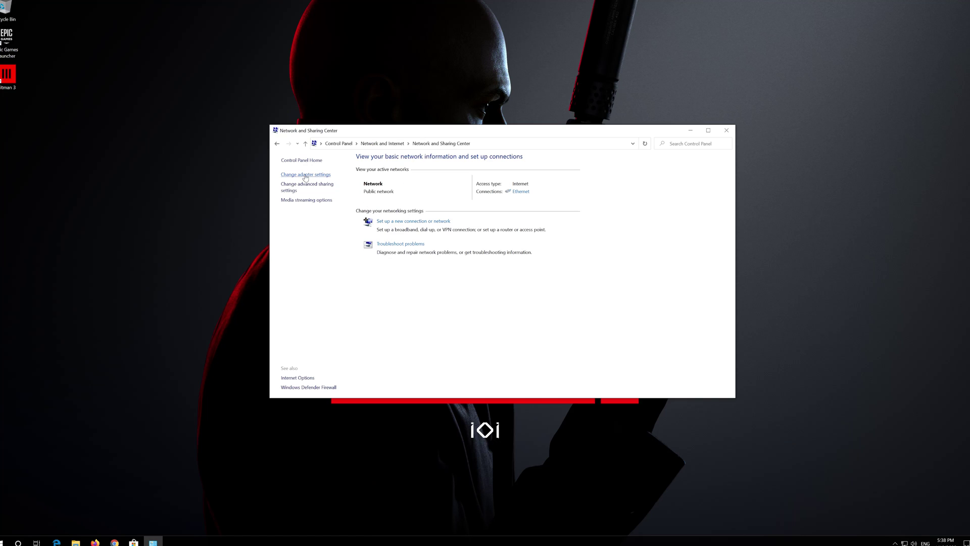
left_click(305, 175)
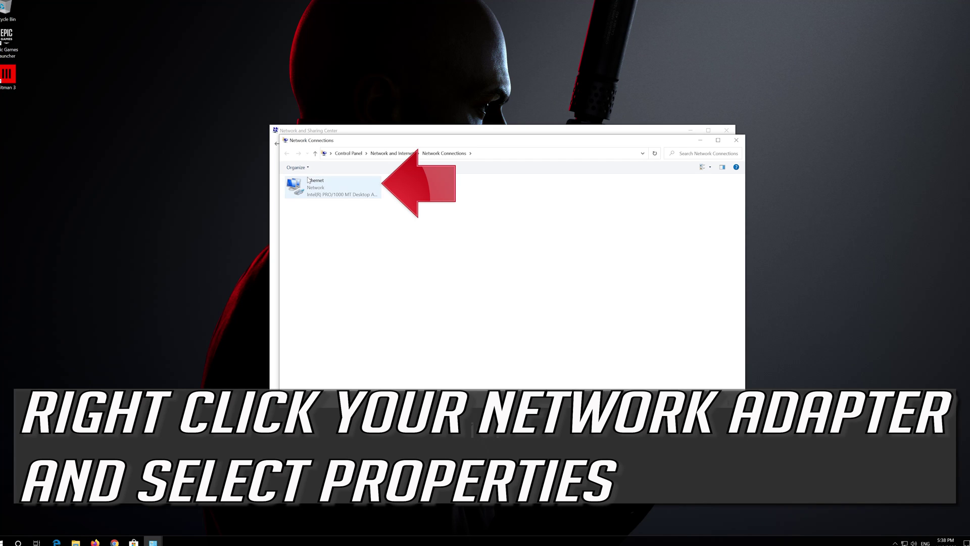
left_click(310, 186)
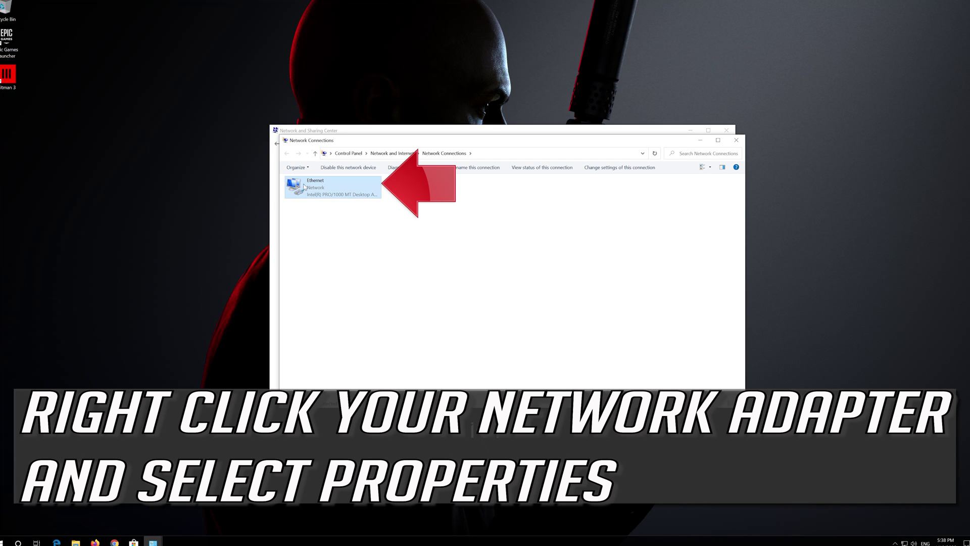
right_click(331, 185)
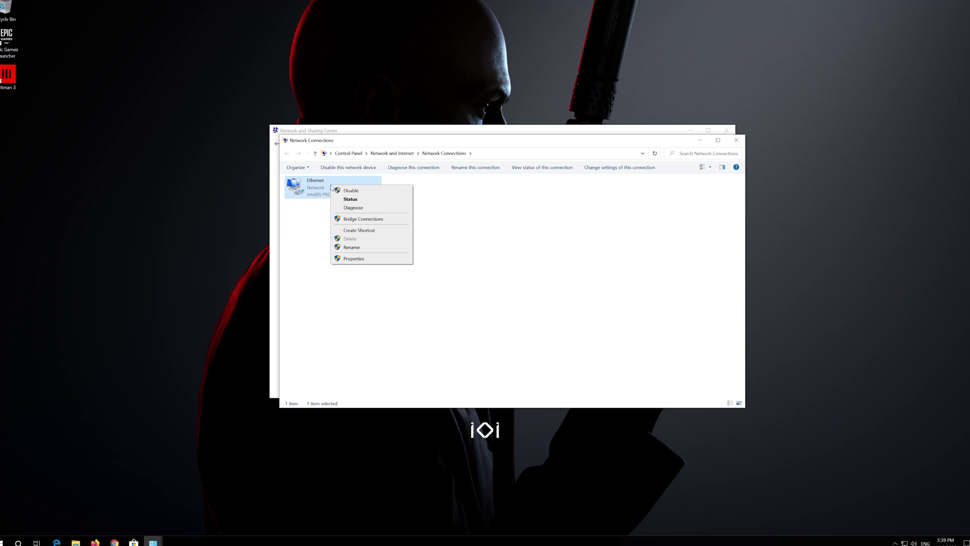
left_click(363, 260)
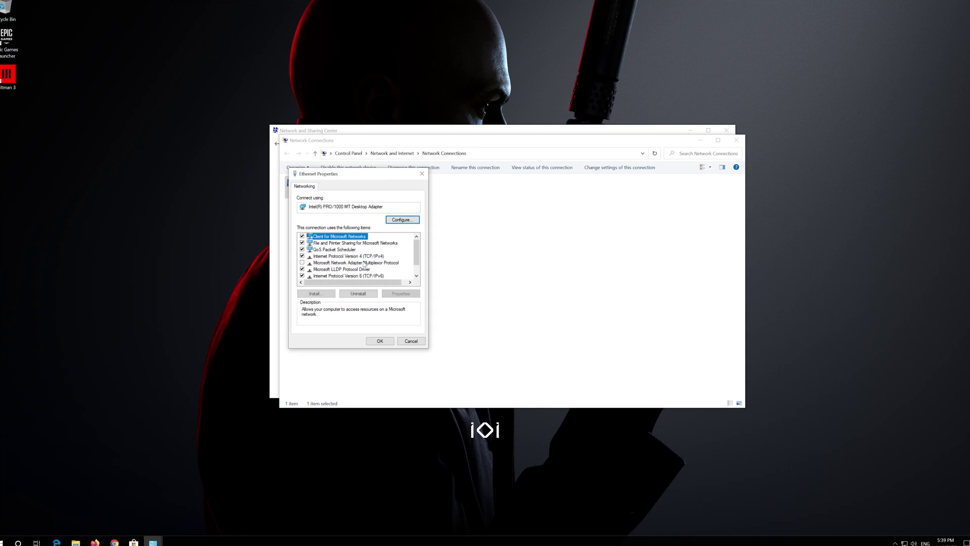
Centre Ethernet Properties and open the Internet Protocol Version 4 (TCP/IPv4) properties.
left_click_drag(357, 176, 510, 180)
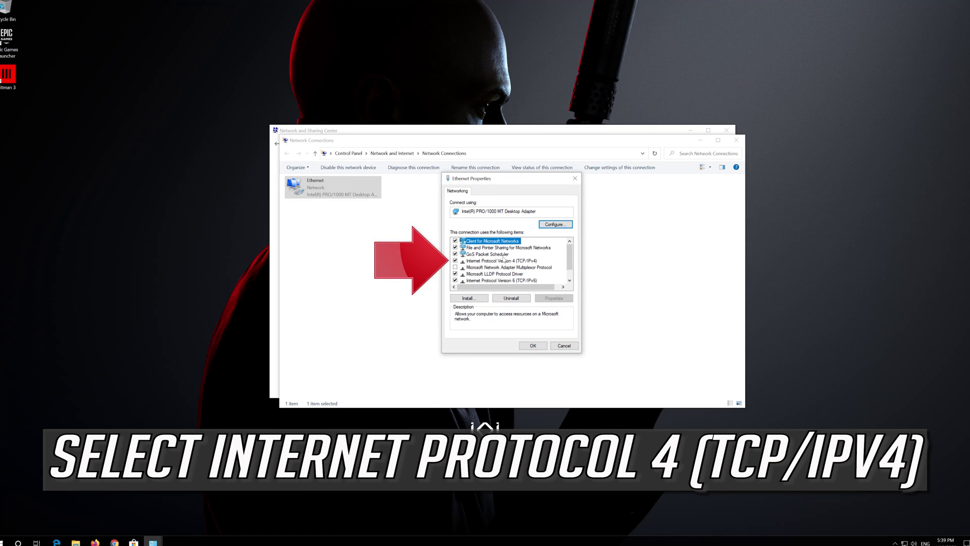
left_click(524, 262)
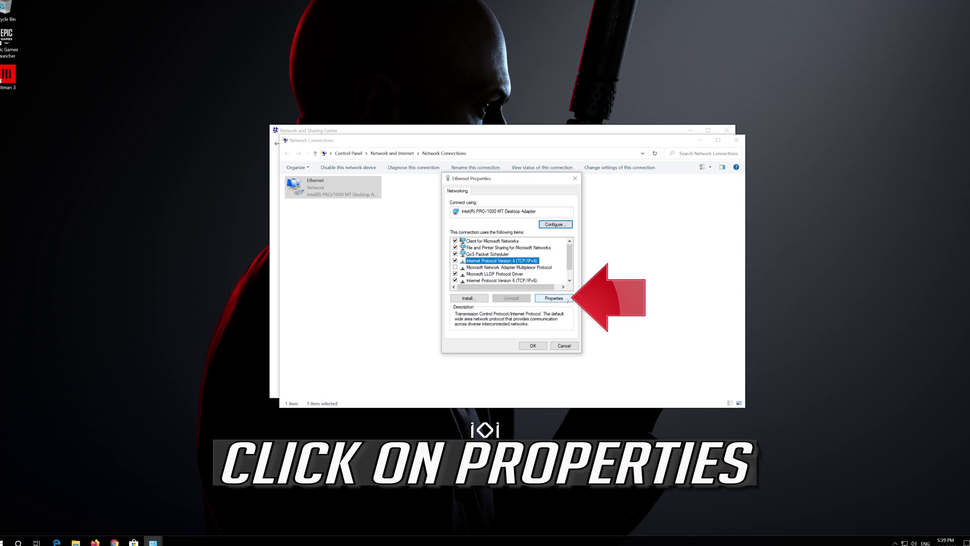
left_click(554, 298)
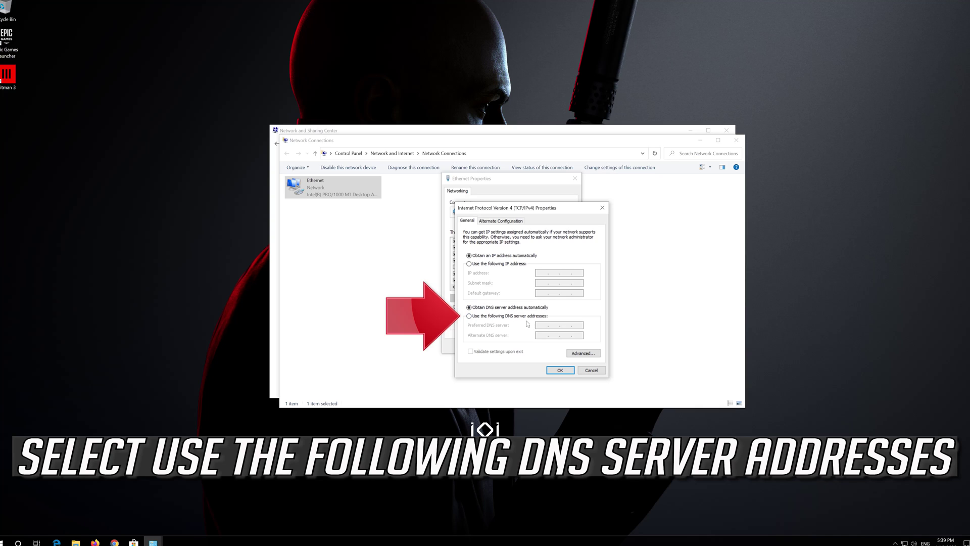
Set manual IPv4 DNS servers 1.1.1.1 and 1.0.0.1, save, and close Ethernet Properties.
left_click(469, 316)
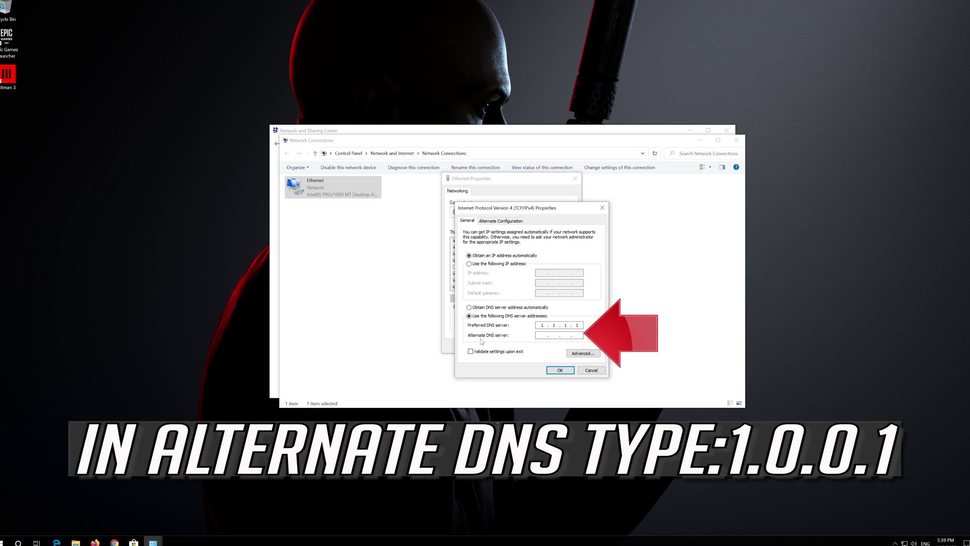
left_click(541, 334)
type("1.0.0.")
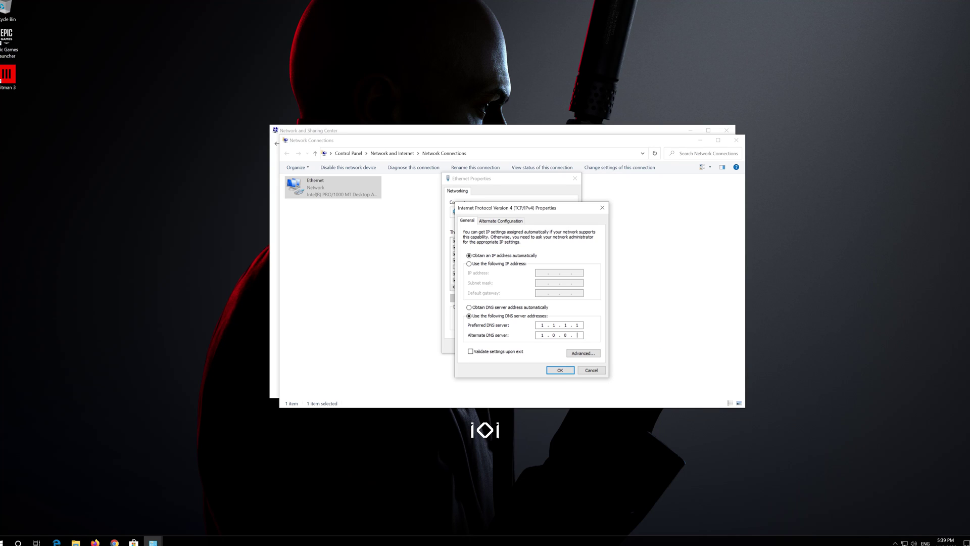
type("1")
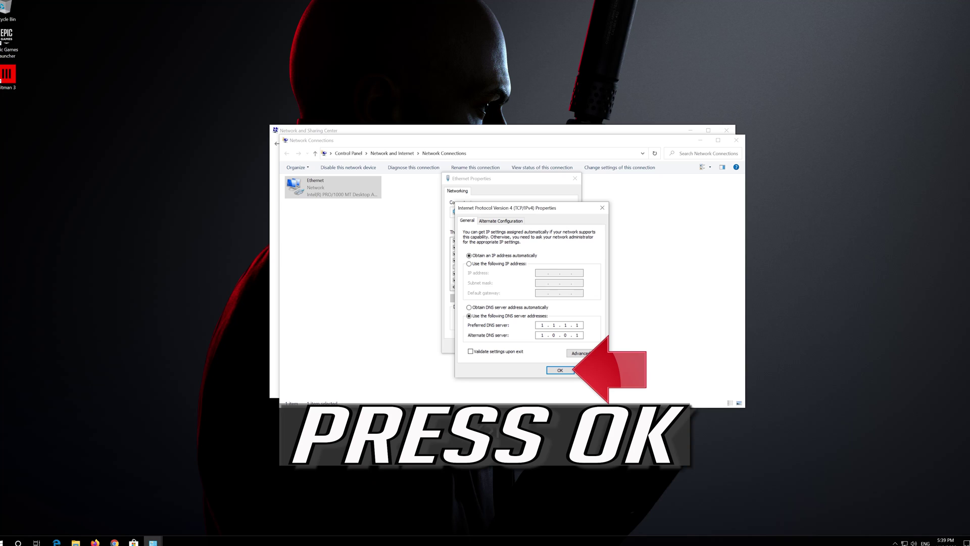
left_click(561, 370)
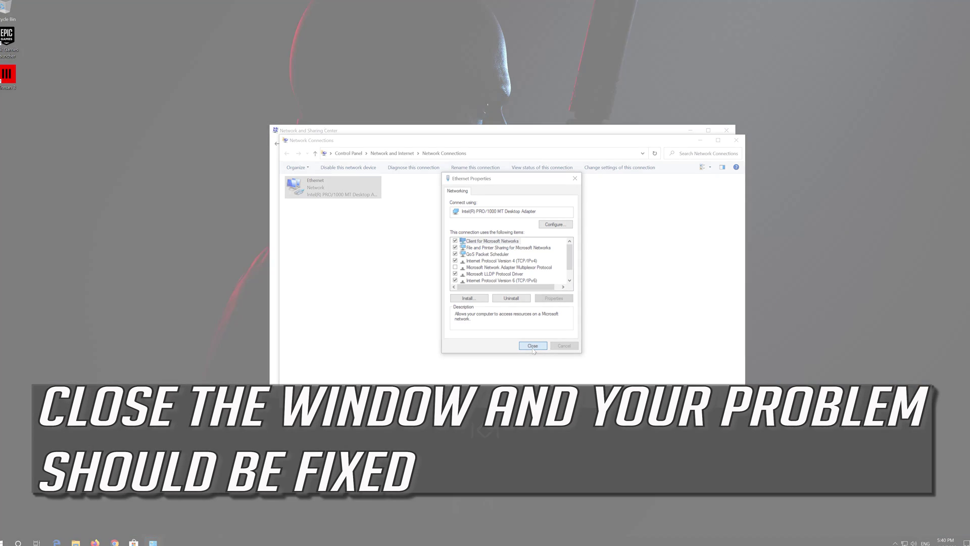
left_click(533, 347)
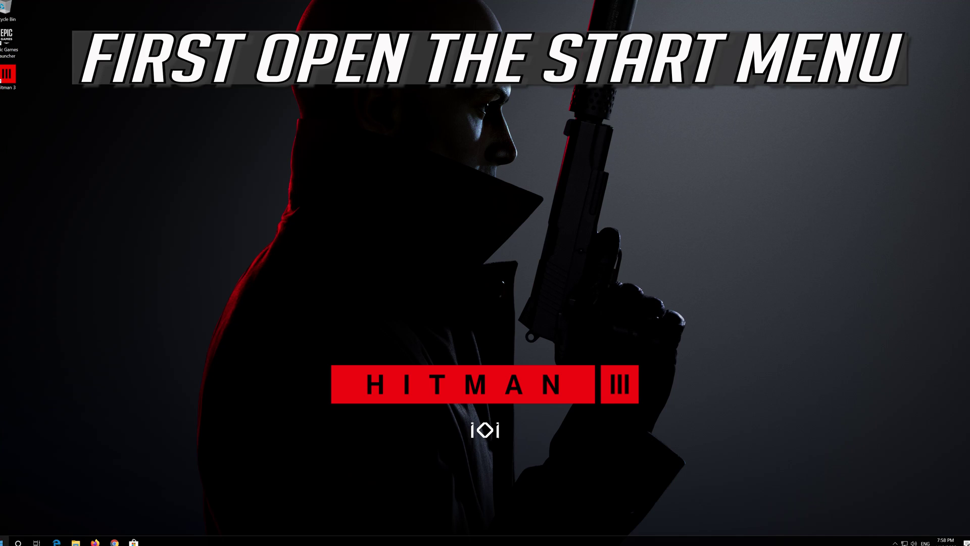
Open Windows Settings from the Start menu's left rail.
key("super")
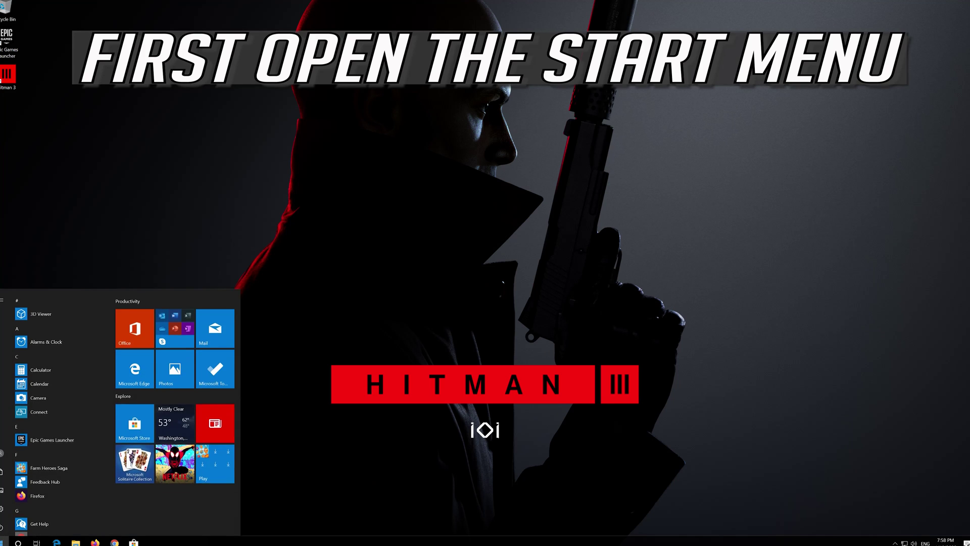
mouse_move(6, 509)
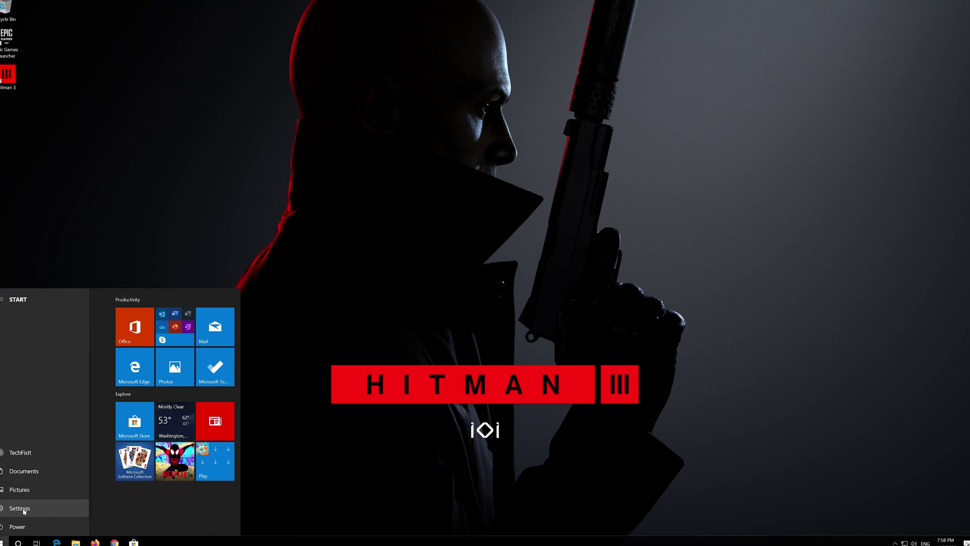
left_click(23, 510)
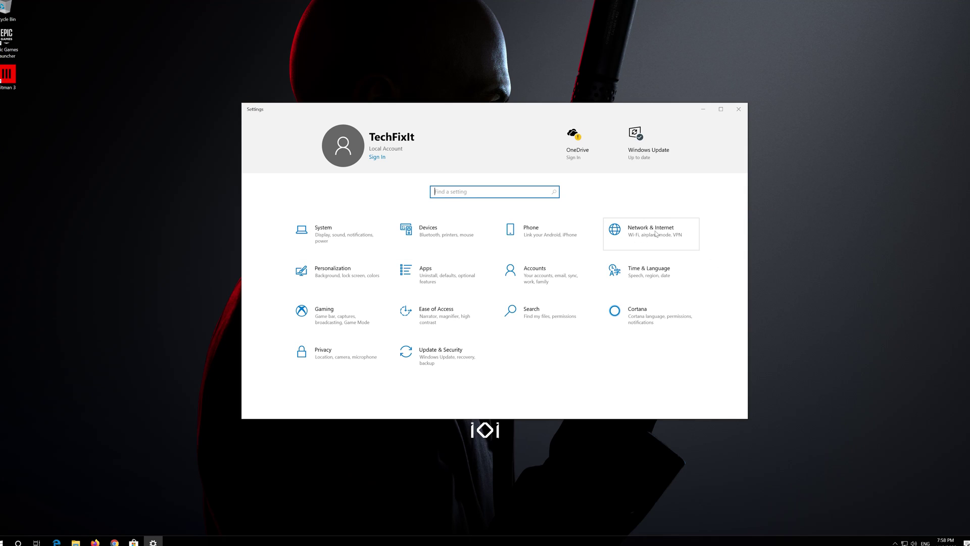
Go to Network & Internet and follow the Network reset link on the Status page.
left_click(650, 235)
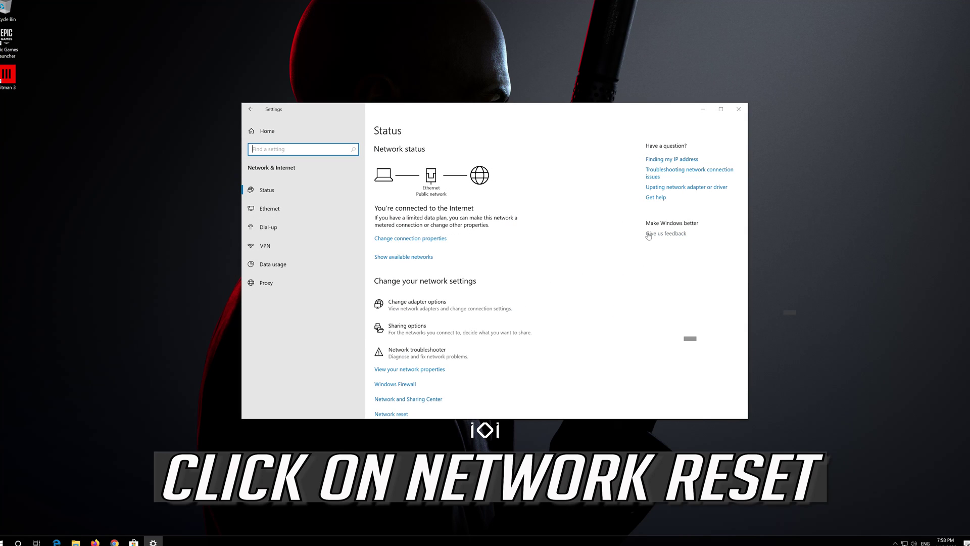
scroll(467, 273, "down", 1)
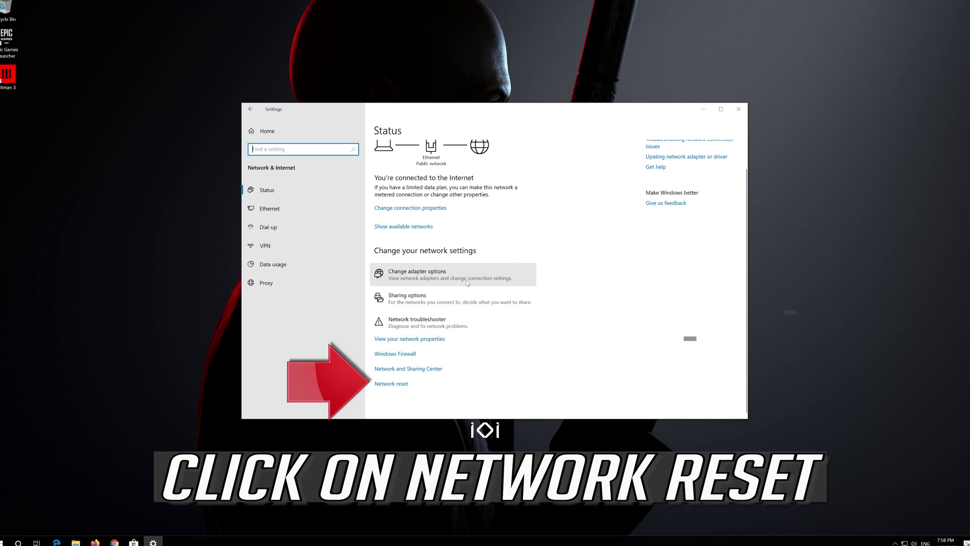
left_click(401, 386)
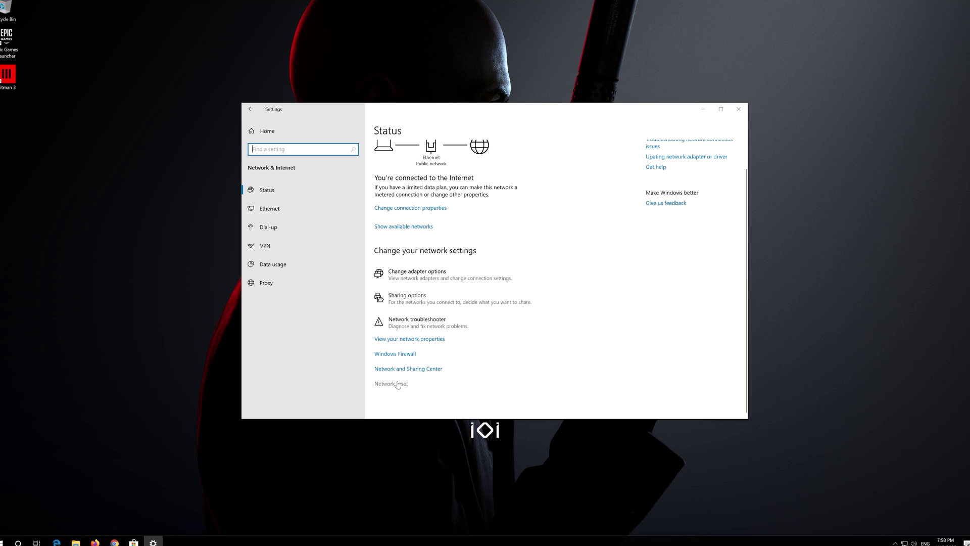
left_click(398, 385)
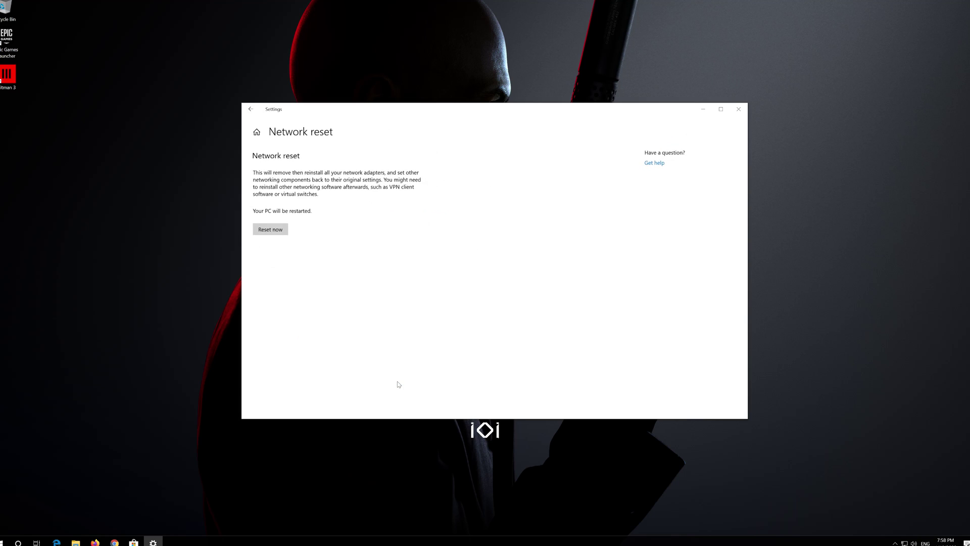
Reset all network adapters, confirm with Yes, and dismiss the 5-minute sign-out notice.
left_click(262, 231)
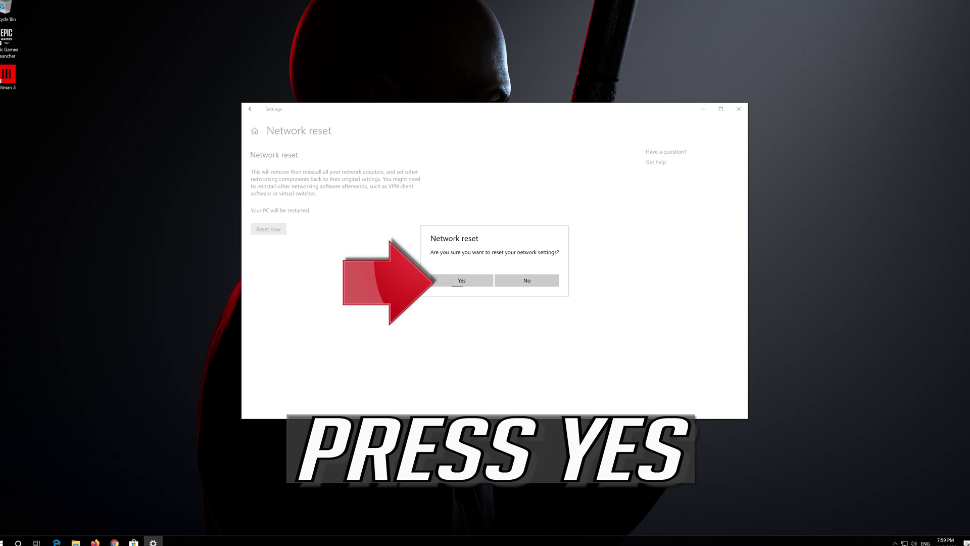
left_click(460, 283)
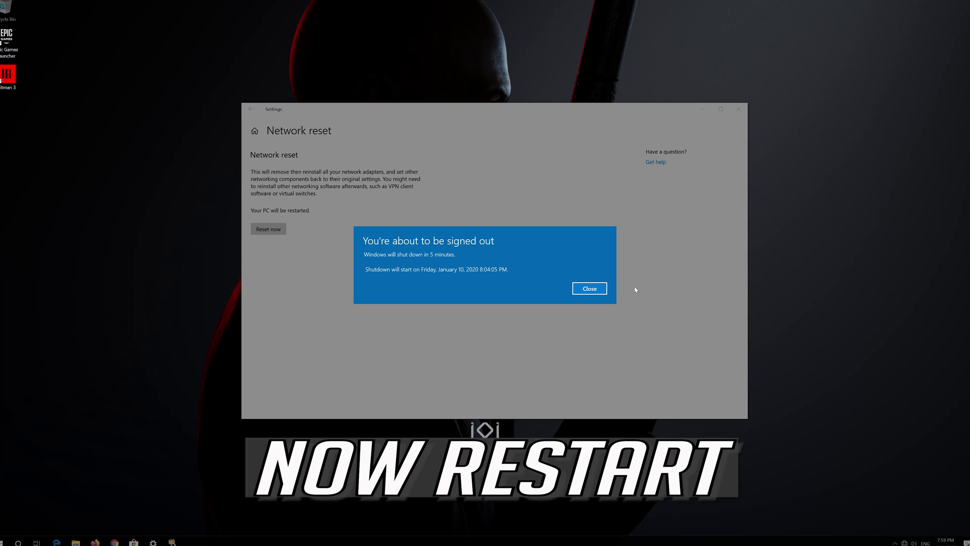
left_click(590, 289)
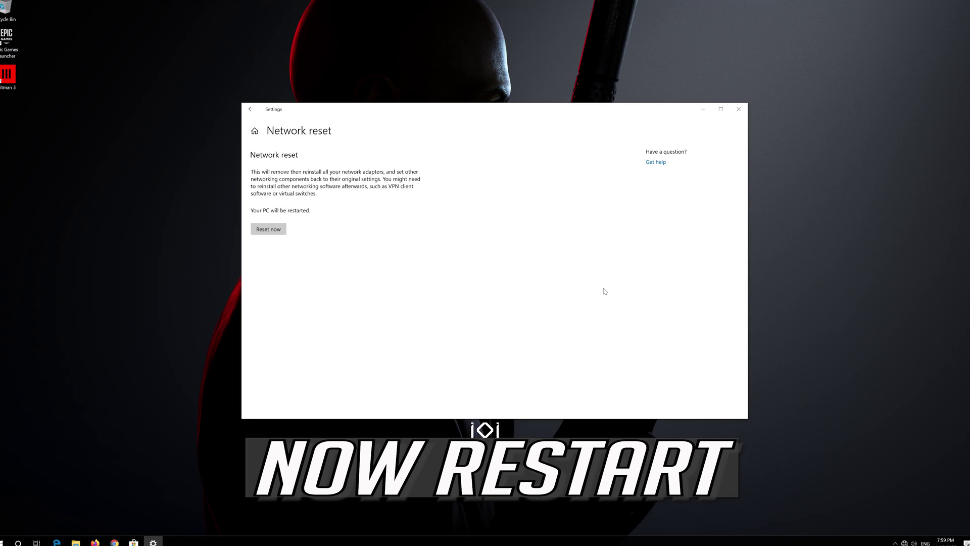
Close Settings, restart from the Start power menu, and answer Yes to network discoverability after reboot.
left_click(739, 110)
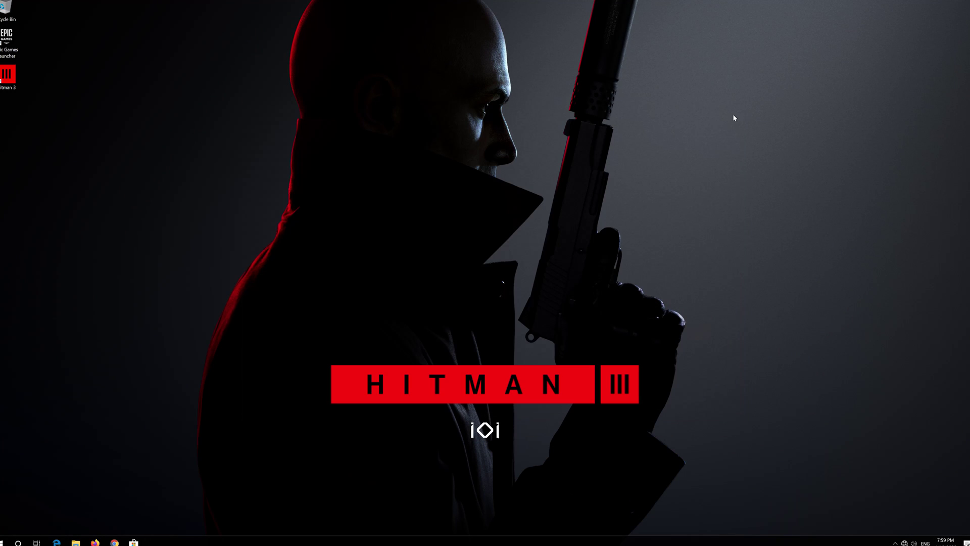
key("super")
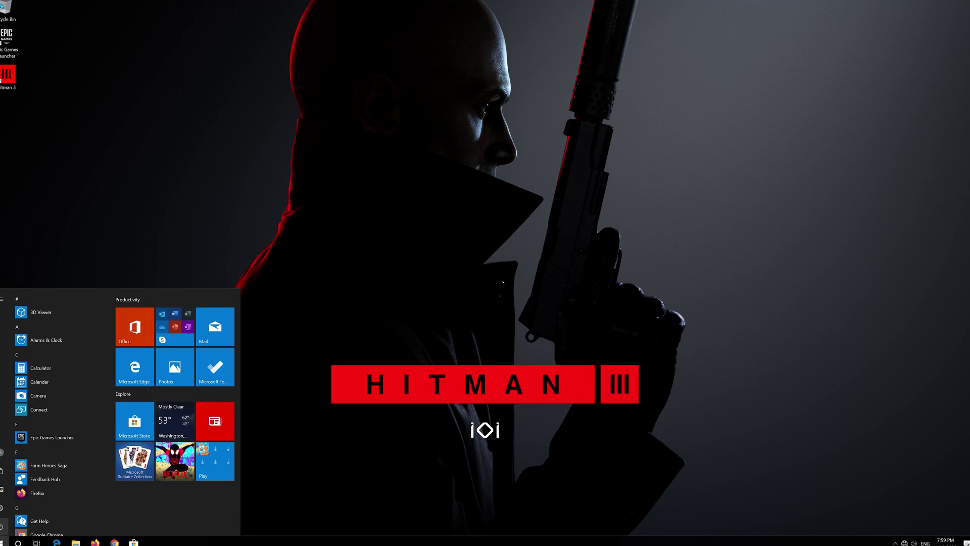
left_click(4, 526)
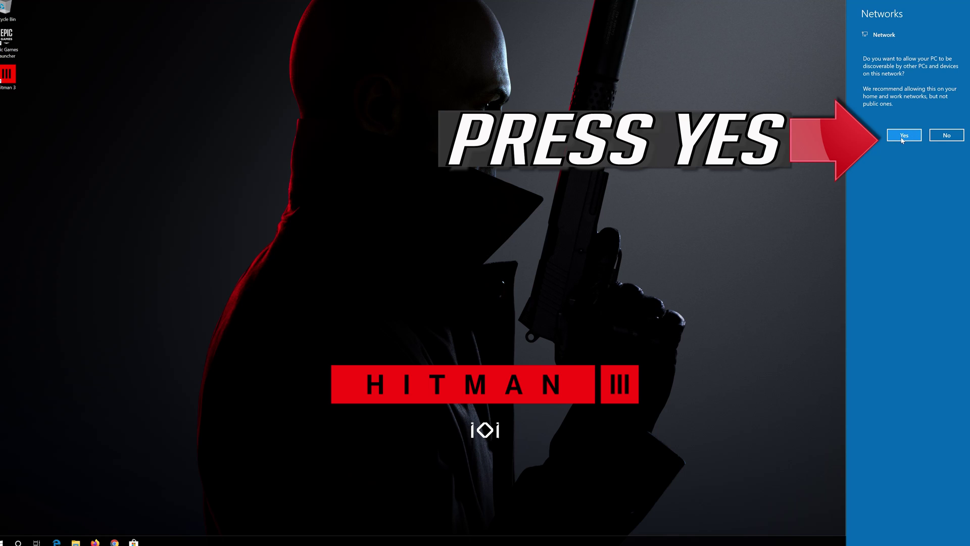
left_click(904, 135)
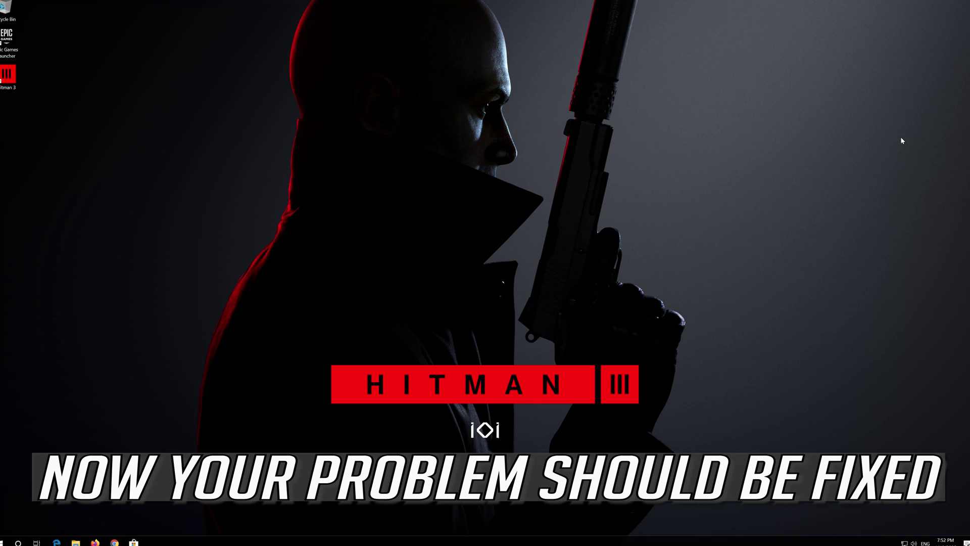